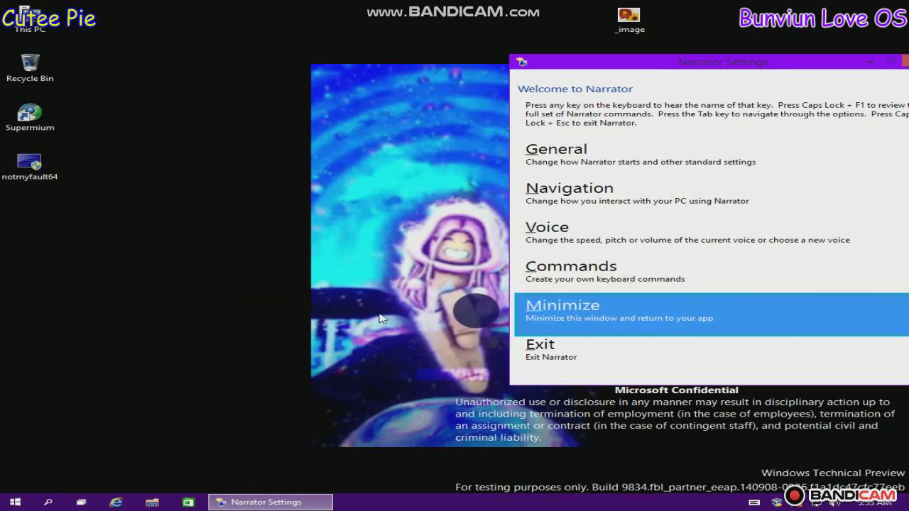
{"action": "left_click", "coordinate": [807, 234]}
{"action": "left_click", "coordinate": [598, 265]}
{"action": "left_click", "coordinate": [716, 249]}
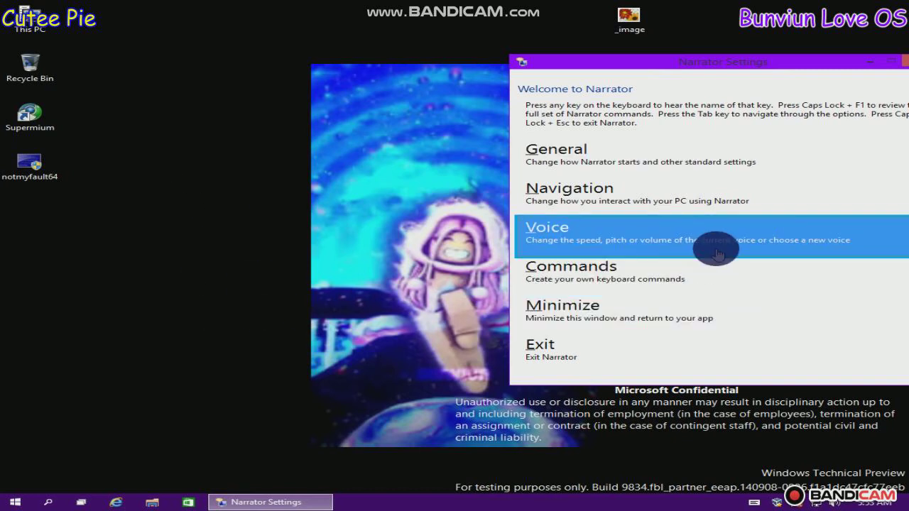
{"action": "left_click", "coordinate": [774, 199]}
{"action": "left_click", "coordinate": [708, 242]}
{"action": "left_click", "coordinate": [674, 206]}
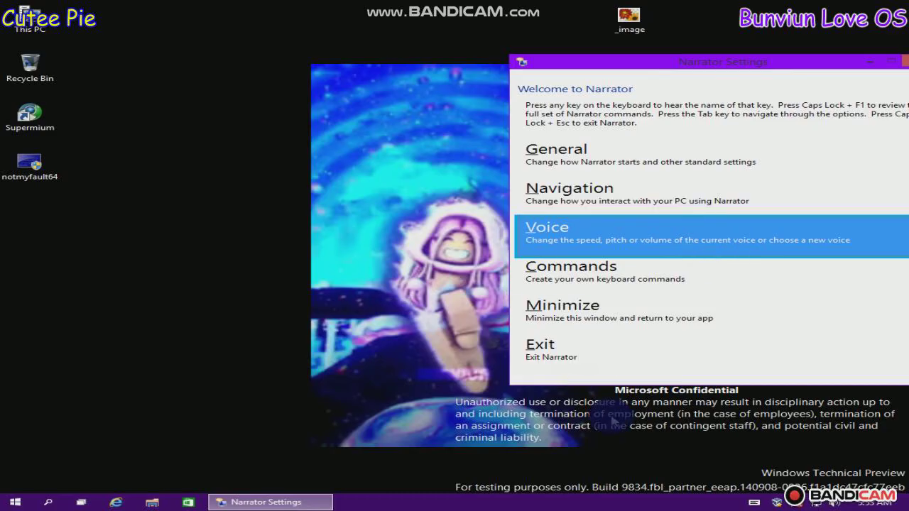
{"action": "left_click", "coordinate": [662, 428]}
{"action": "left_click", "coordinate": [725, 441]}
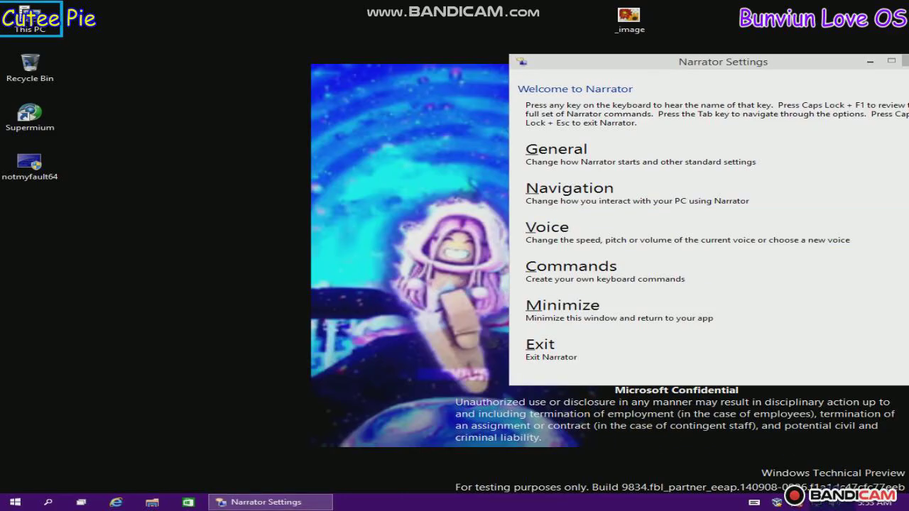
Step: Open the Volume Mixer for the speakers and move the Narrator Settings window off it
{"action": "left_click", "coordinate": [832, 503]}
{"action": "left_click", "coordinate": [827, 401]}
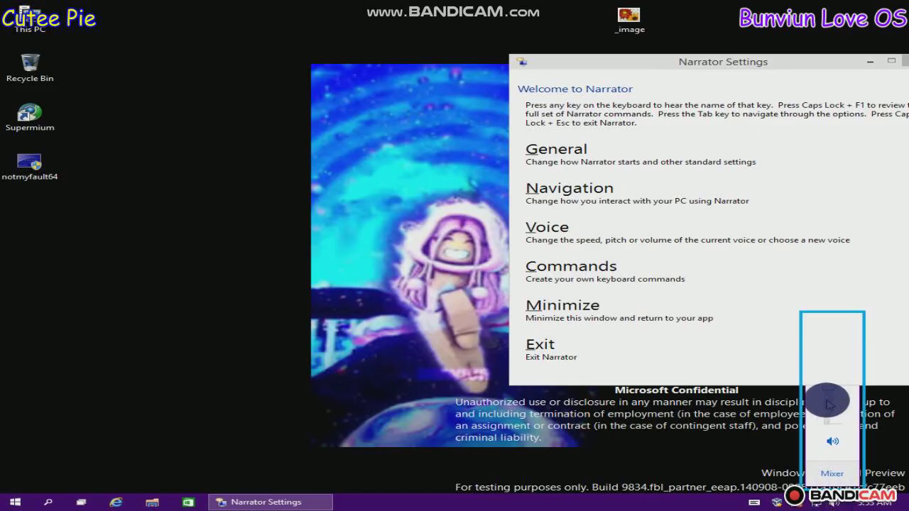
{"action": "left_click_drag", "start_coordinate": [827, 403], "coordinate": [820, 446]}
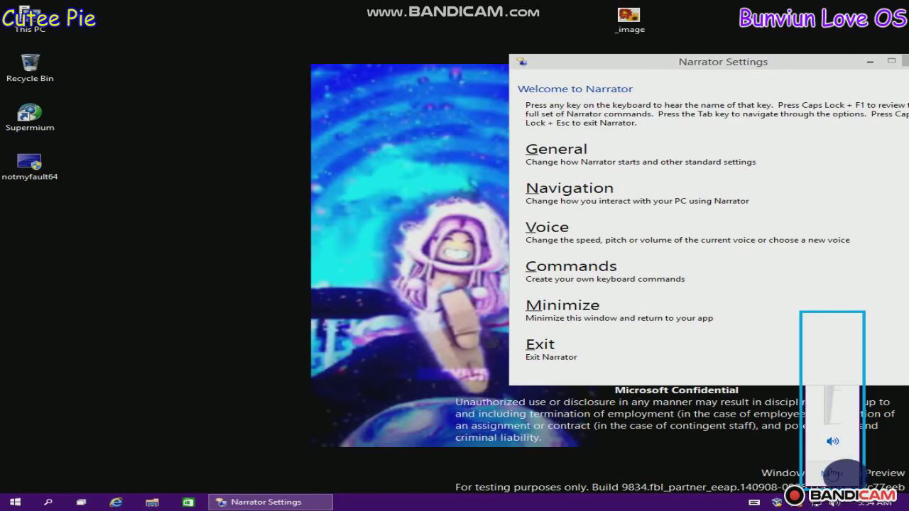
{"action": "left_click", "coordinate": [827, 474]}
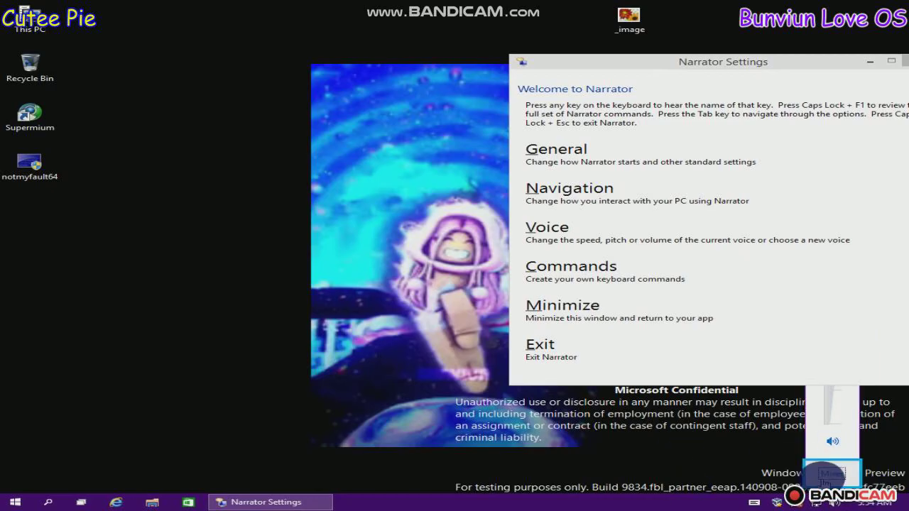
{"action": "left_click", "coordinate": [822, 477]}
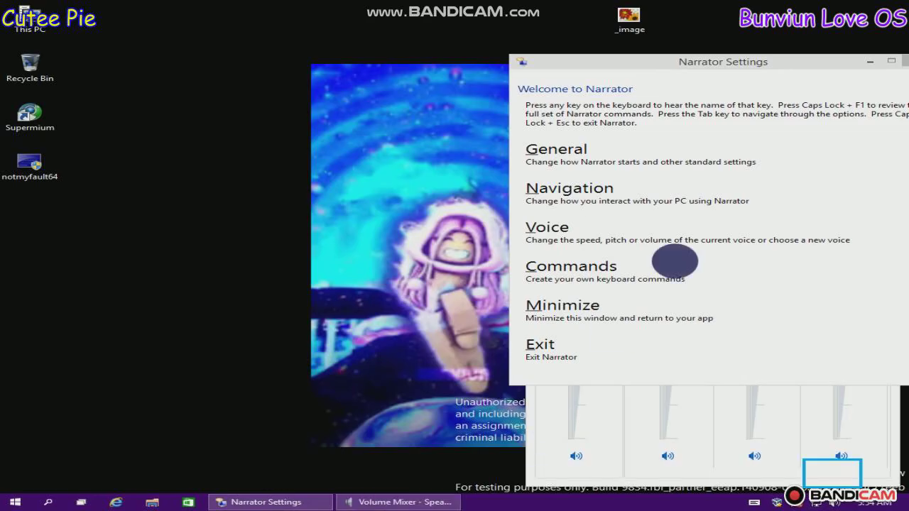
{"action": "left_click_drag", "start_coordinate": [793, 62], "coordinate": [612, 508]}
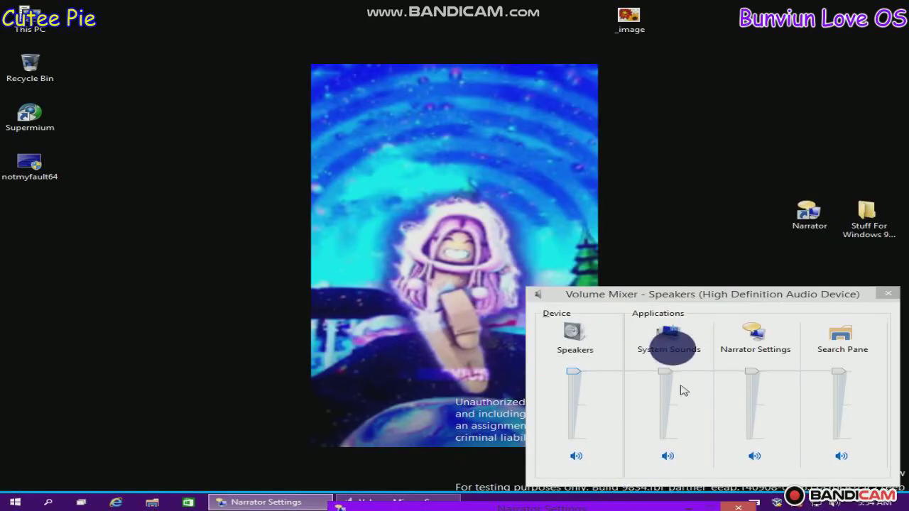
Step: Open the System Sounds settings from the mixer, place the Sound dialog above it and test the Asterisk sound
{"action": "left_click", "coordinate": [672, 332]}
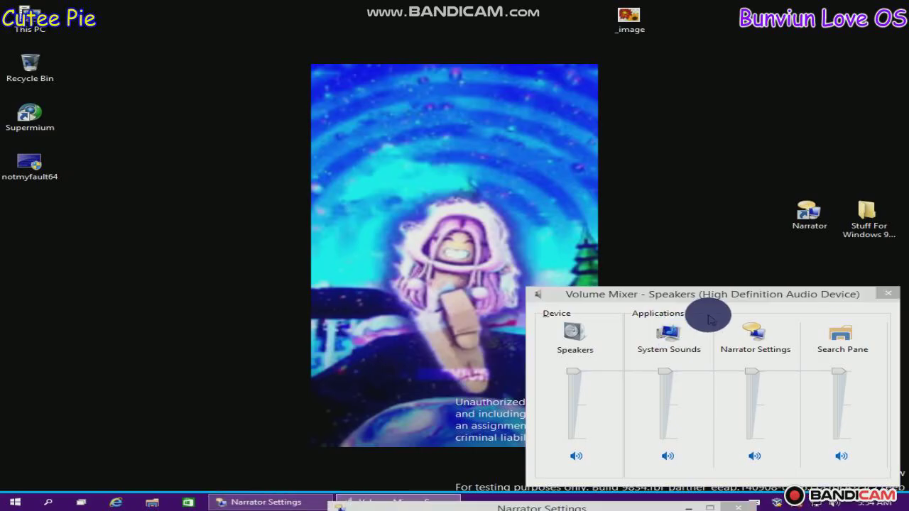
{"action": "left_click_drag", "start_coordinate": [260, 33], "coordinate": [764, 22]}
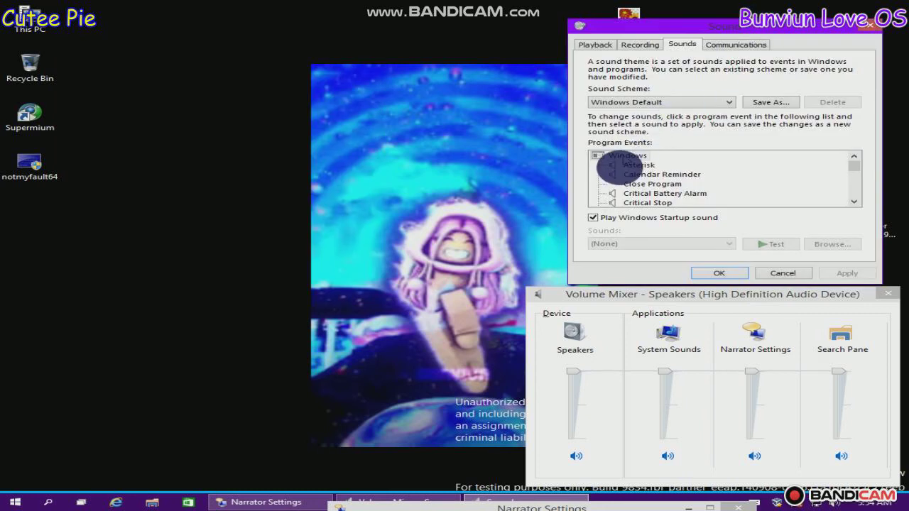
{"action": "left_click", "coordinate": [771, 249]}
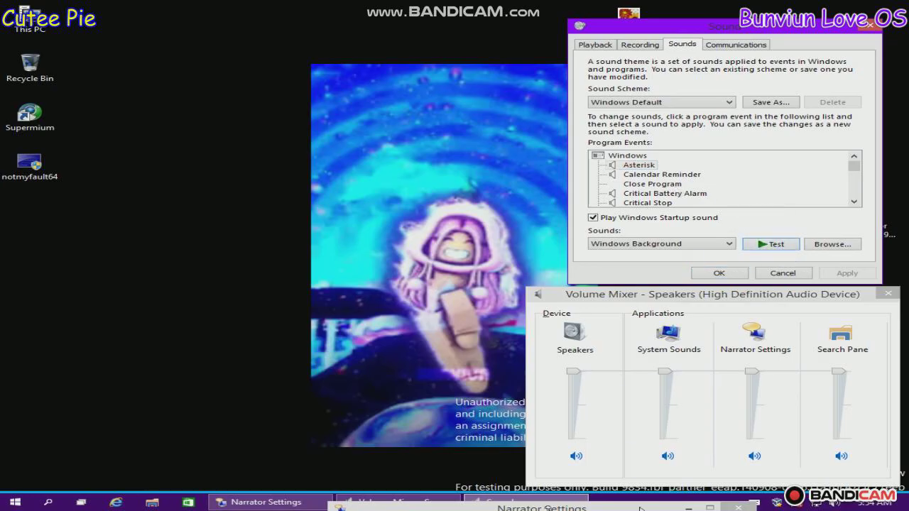
Step: Move the Narrator Settings window away from the taskbar to the side of the desktop opposite the Sound dialog
{"action": "left_click", "coordinate": [540, 508]}
{"action": "left_click_drag", "start_coordinate": [540, 508], "coordinate": [27, 80]}
{"action": "left_click", "coordinate": [59, 368]}
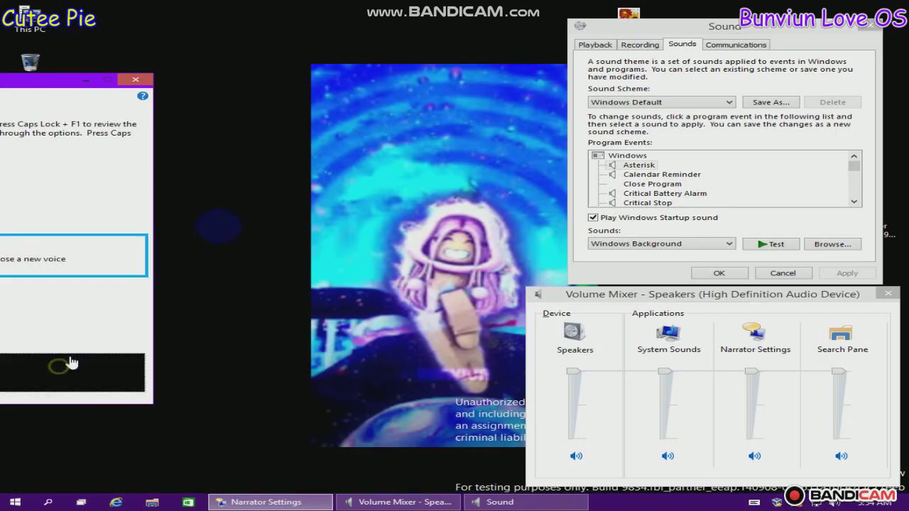
Step: Test the Asterisk, Critical Battery Alarm, Critical Stop and Default Beep event sounds
{"action": "left_click", "coordinate": [770, 243]}
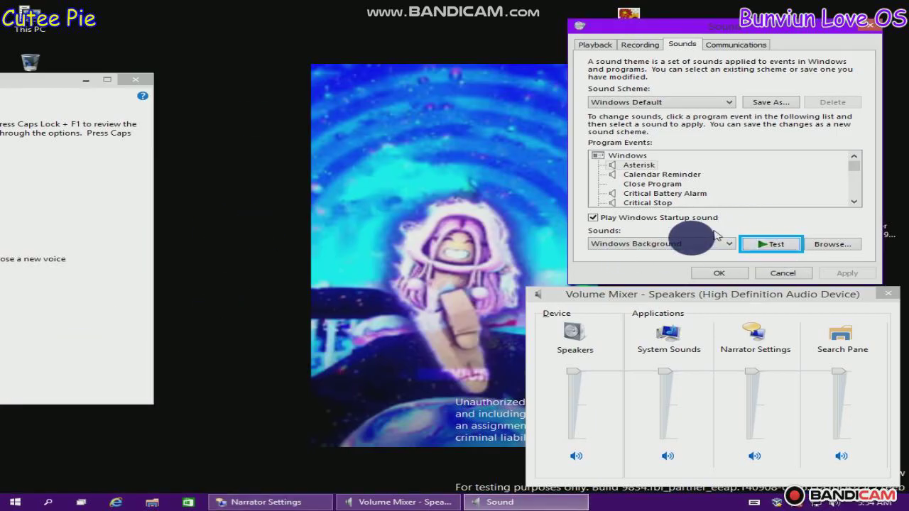
{"action": "left_click", "coordinate": [652, 193]}
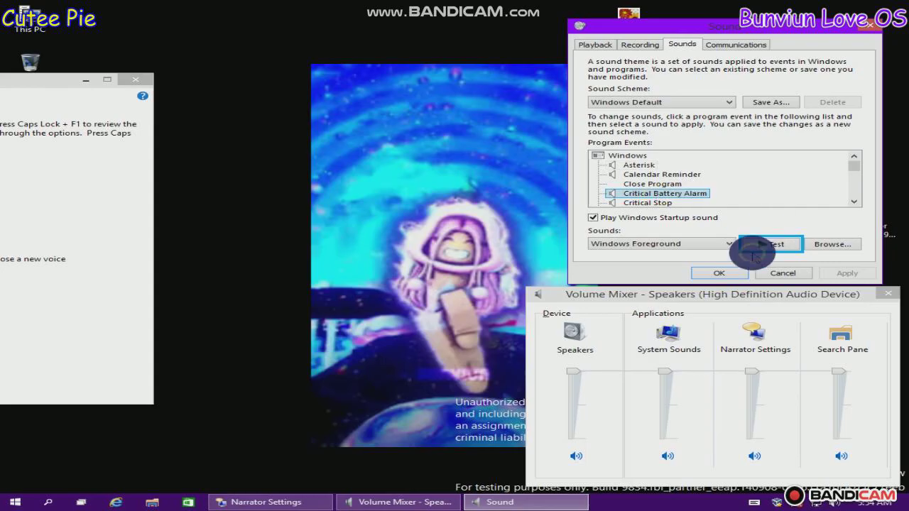
{"action": "left_click", "coordinate": [754, 250]}
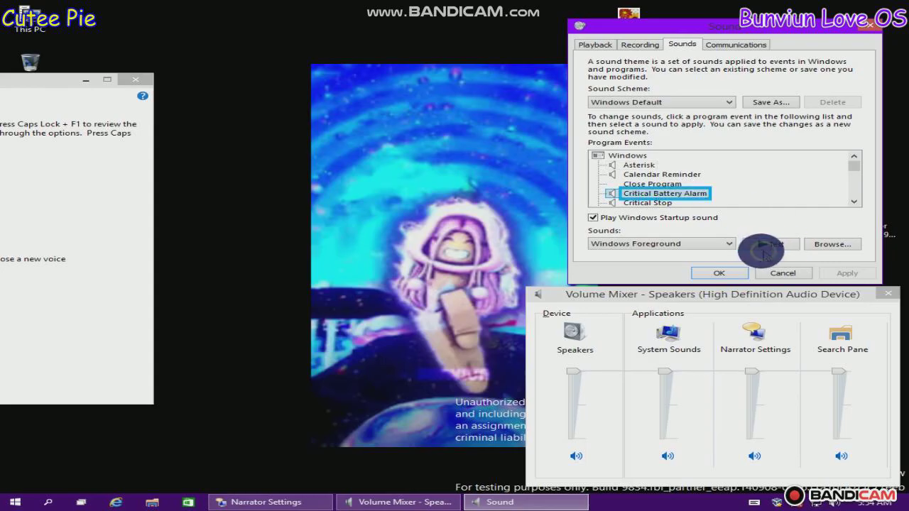
{"action": "left_click", "coordinate": [646, 203]}
{"action": "left_click", "coordinate": [763, 244]}
{"action": "left_click", "coordinate": [719, 276]}
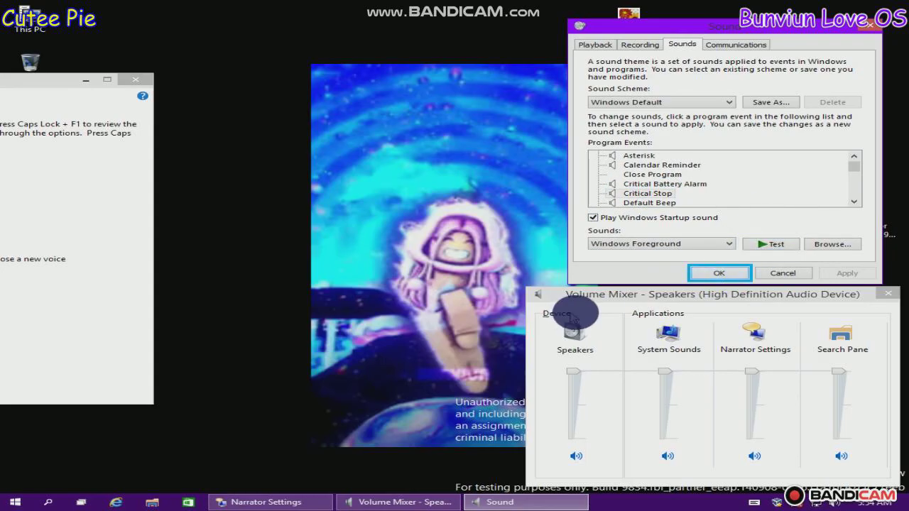
{"action": "left_click", "coordinate": [650, 203]}
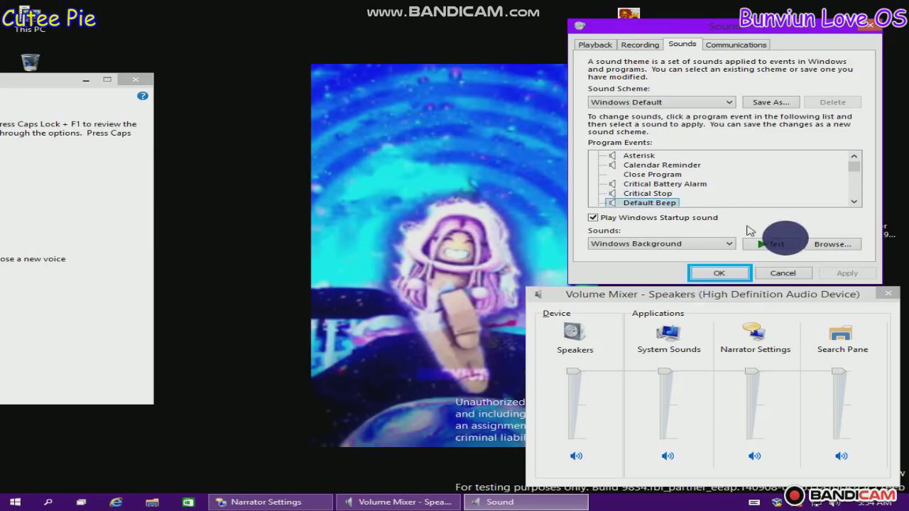
{"action": "left_click", "coordinate": [770, 243]}
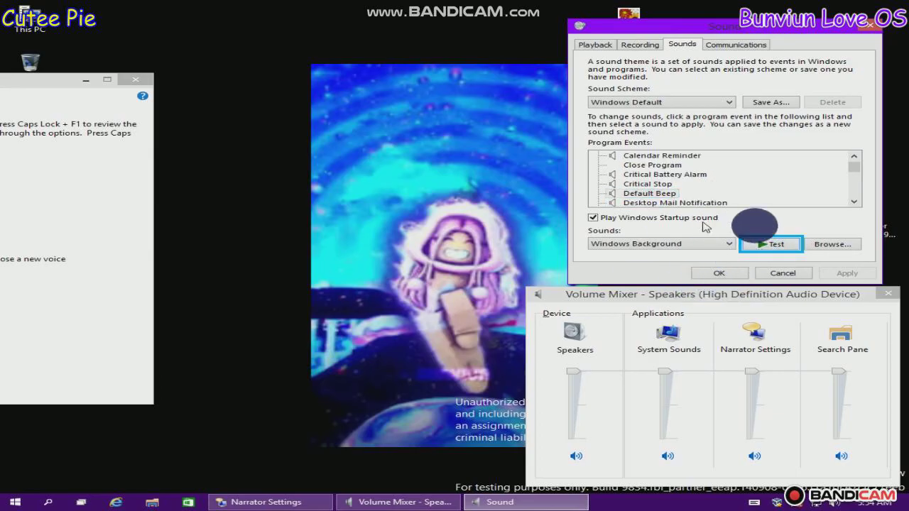
{"action": "left_click", "coordinate": [778, 243]}
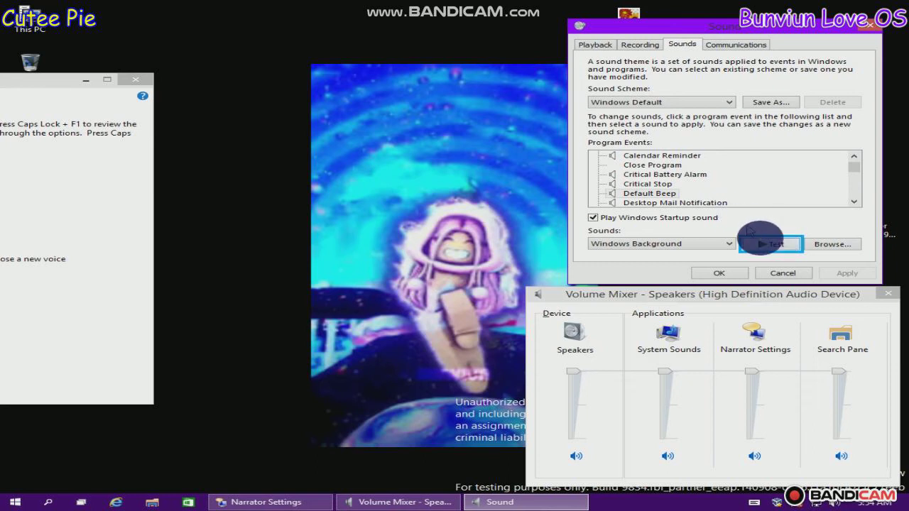
Step: Find the Exclamation event among the Windows program events and select it for a sound test
{"action": "scroll", "coordinate": [661, 202], "scroll_direction": "down", "scroll_amount": 3}
{"action": "left_click", "coordinate": [660, 200]}
{"action": "scroll", "coordinate": [662, 188], "scroll_direction": "down", "scroll_amount": 1}
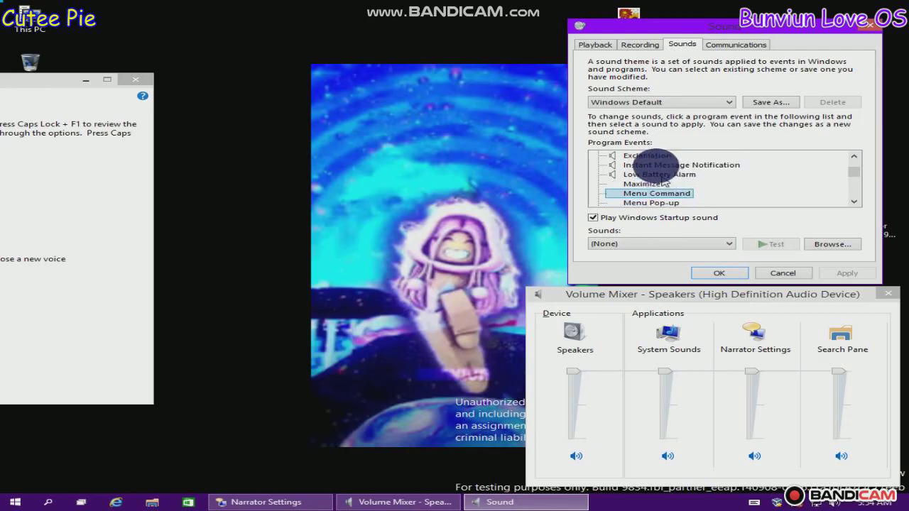
{"action": "left_click", "coordinate": [628, 156]}
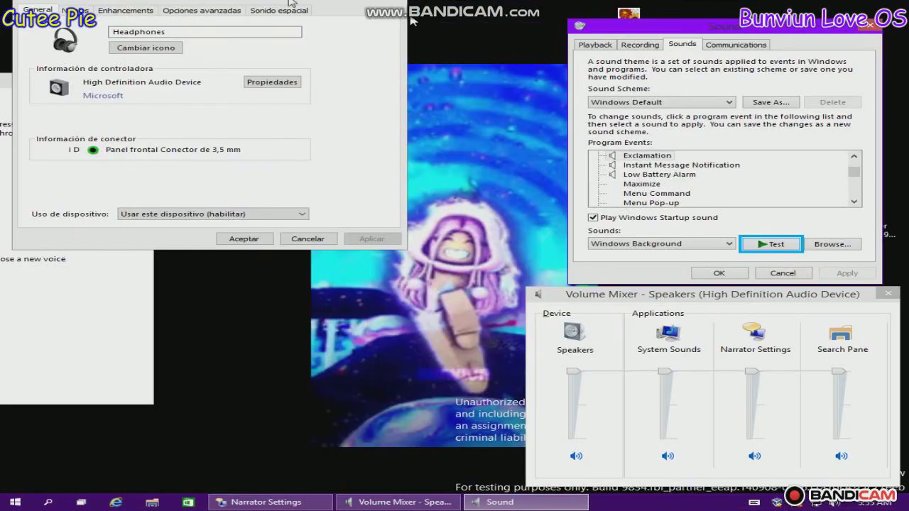
Step: Check the Enhancements in the Headphones properties, accept the dialog and test the Exclamation sound again
{"action": "left_click", "coordinate": [364, 25]}
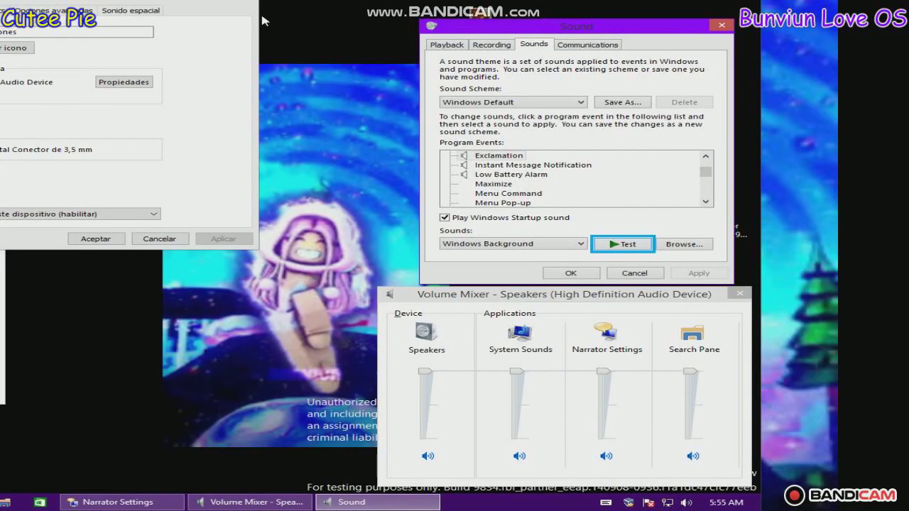
{"action": "left_click_drag", "start_coordinate": [264, 21], "coordinate": [543, 51]}
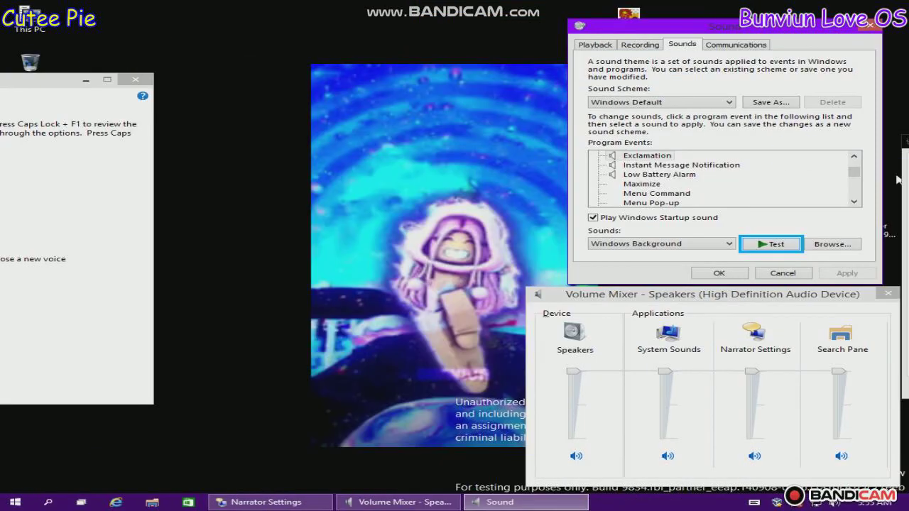
{"action": "left_click_drag", "start_coordinate": [908, 139], "coordinate": [692, 139]}
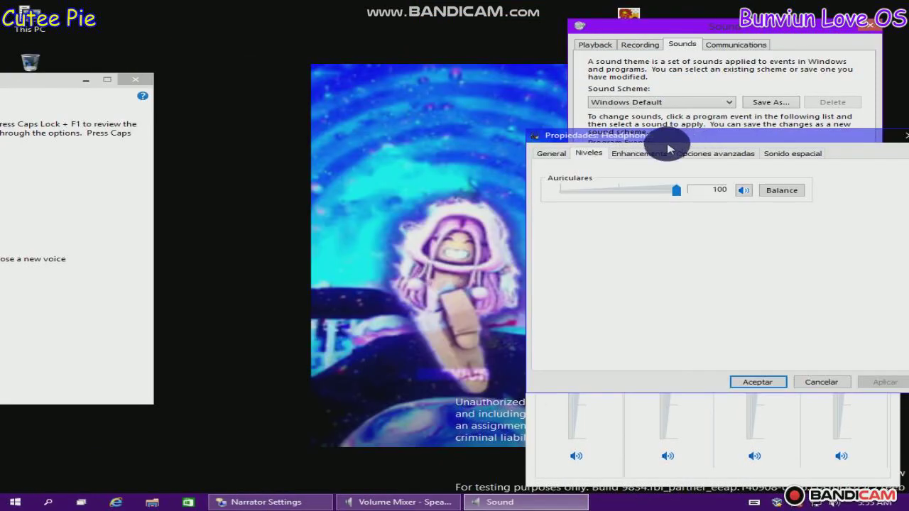
{"action": "left_click", "coordinate": [644, 152]}
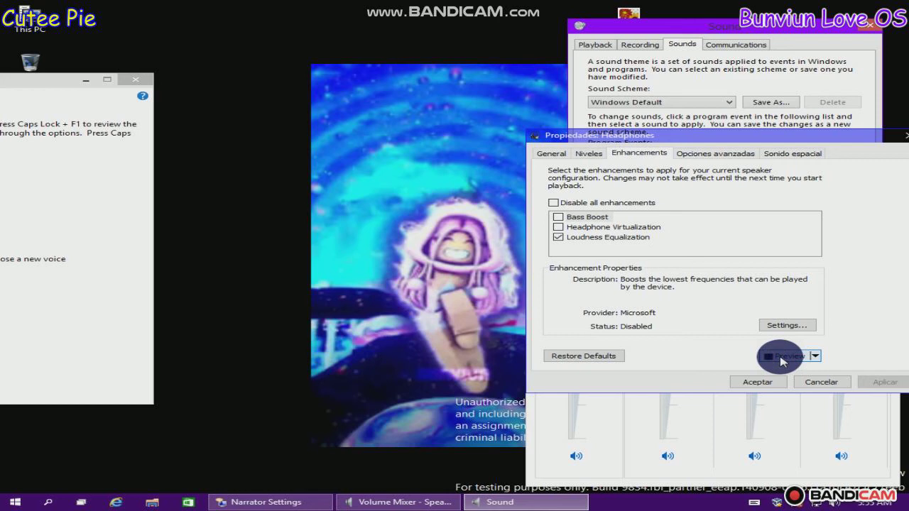
{"action": "left_click", "coordinate": [749, 381]}
{"action": "left_click", "coordinate": [775, 243]}
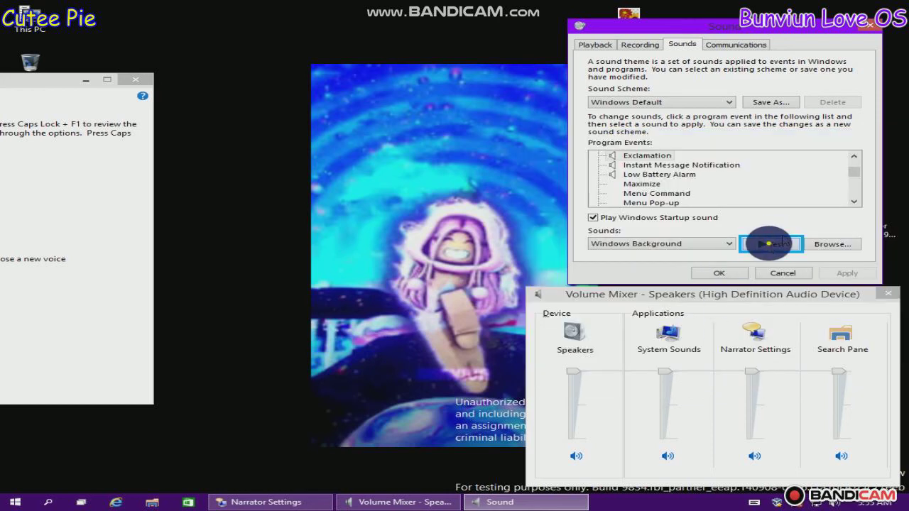
Step: Look through the assigned sounds and the program events from Exclamation down to the File Explorer group
{"action": "left_click", "coordinate": [671, 243]}
{"action": "left_click", "coordinate": [718, 243]}
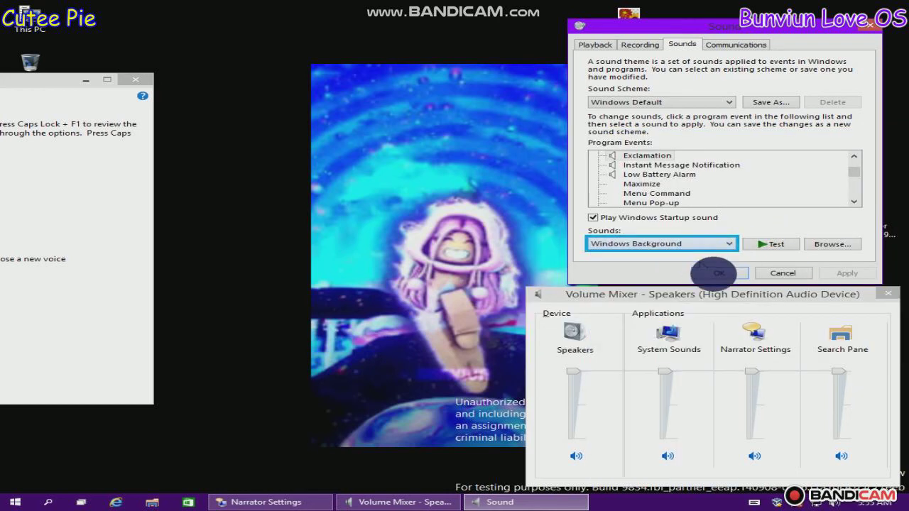
{"action": "left_click", "coordinate": [659, 174]}
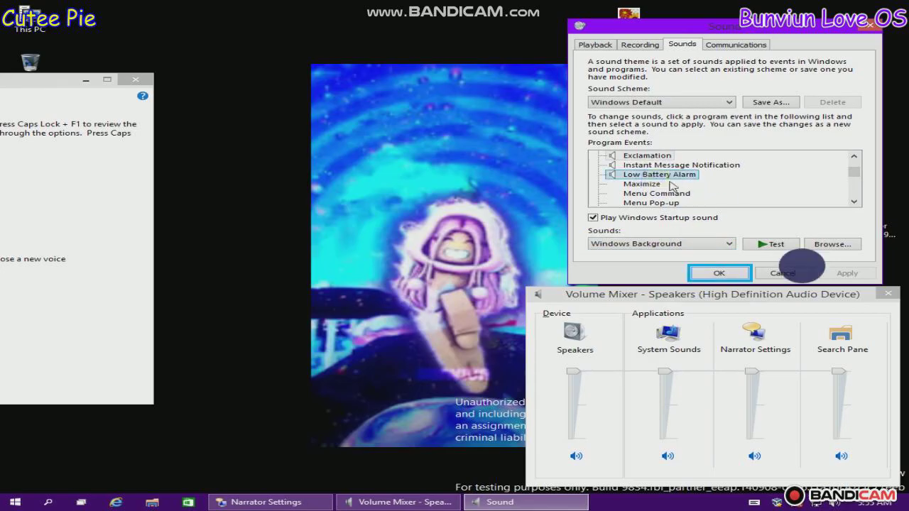
{"action": "left_click", "coordinate": [626, 165]}
{"action": "scroll", "coordinate": [626, 165], "scroll_direction": "down", "scroll_amount": 3}
{"action": "scroll", "coordinate": [628, 167], "scroll_direction": "up", "scroll_amount": 4}
{"action": "left_click", "coordinate": [641, 165]}
{"action": "scroll", "coordinate": [670, 164], "scroll_direction": "down", "scroll_amount": 3}
{"action": "scroll", "coordinate": [675, 169], "scroll_direction": "up", "scroll_amount": 3}
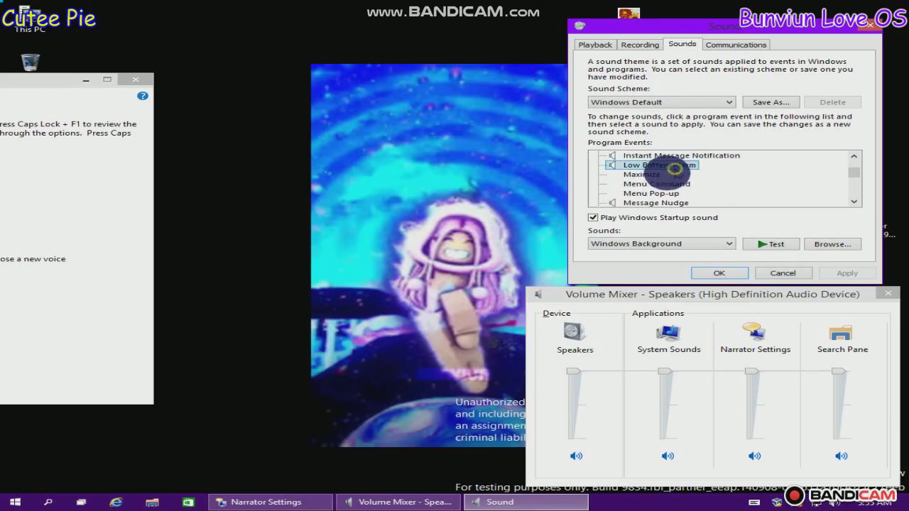
{"action": "scroll", "coordinate": [659, 183], "scroll_direction": "down", "scroll_amount": 4}
{"action": "scroll", "coordinate": [660, 186], "scroll_direction": "down", "scroll_amount": 3}
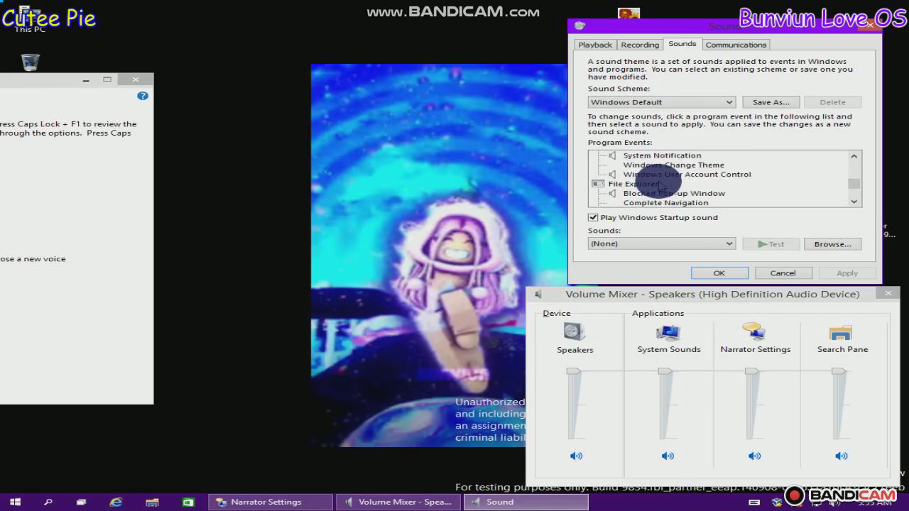
Step: Select the Windows User Account Control event, inspect its assigned sound and accept the Sound dialog
{"action": "left_click", "coordinate": [697, 177]}
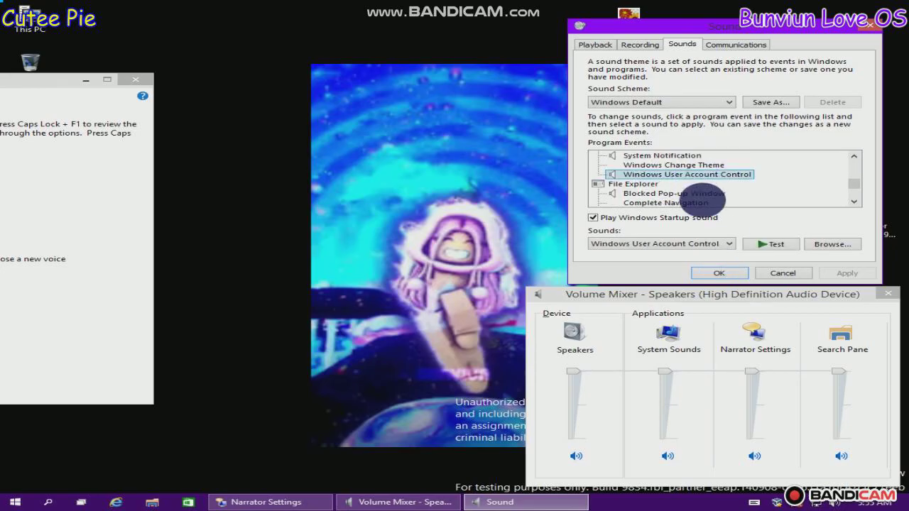
{"action": "left_click", "coordinate": [735, 276]}
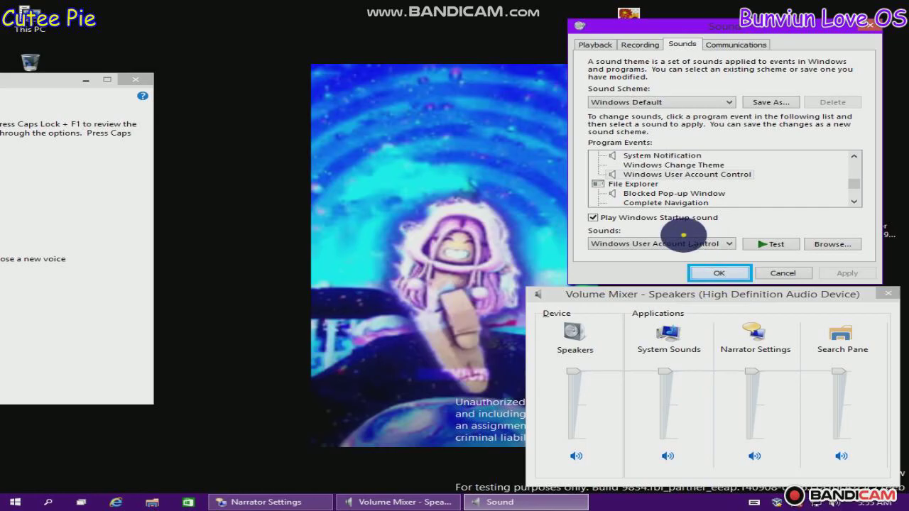
{"action": "left_click", "coordinate": [634, 248]}
{"action": "left_click", "coordinate": [643, 244]}
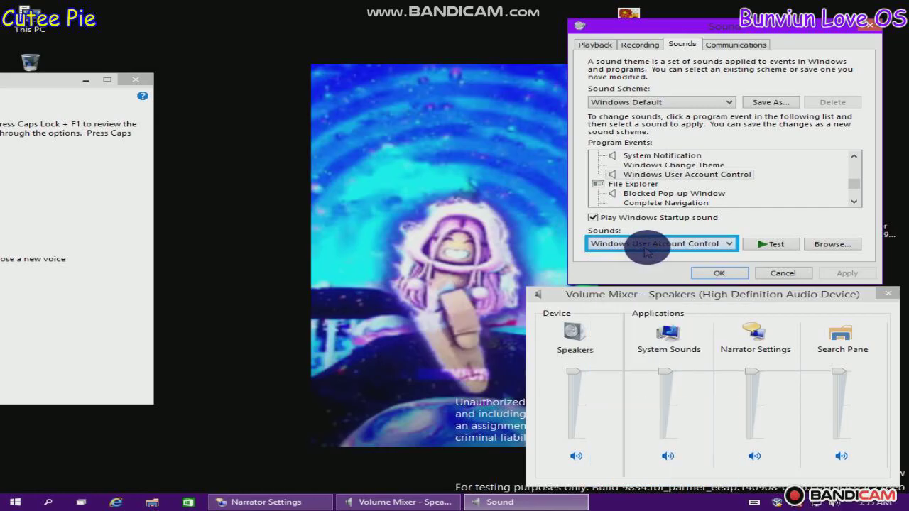
{"action": "left_click", "coordinate": [735, 277]}
Step: Move the Narrator Settings window back over the Volume Mixer so that its options are in view
{"action": "left_click", "coordinate": [126, 296]}
{"action": "left_click", "coordinate": [102, 209]}
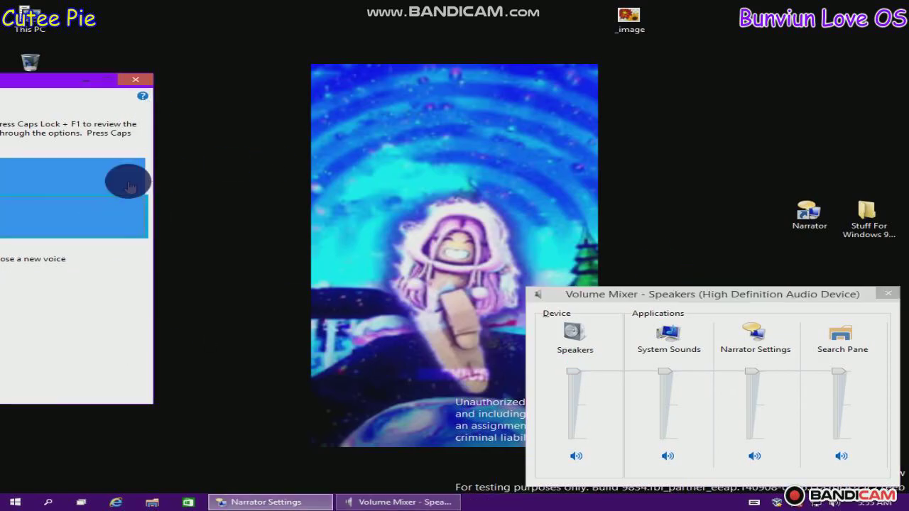
{"action": "left_click", "coordinate": [44, 79]}
{"action": "left_click_drag", "start_coordinate": [25, 80], "coordinate": [699, 83]}
{"action": "left_click_drag", "start_coordinate": [868, 81], "coordinate": [556, 92]}
{"action": "left_click_drag", "start_coordinate": [632, 85], "coordinate": [752, 86]}
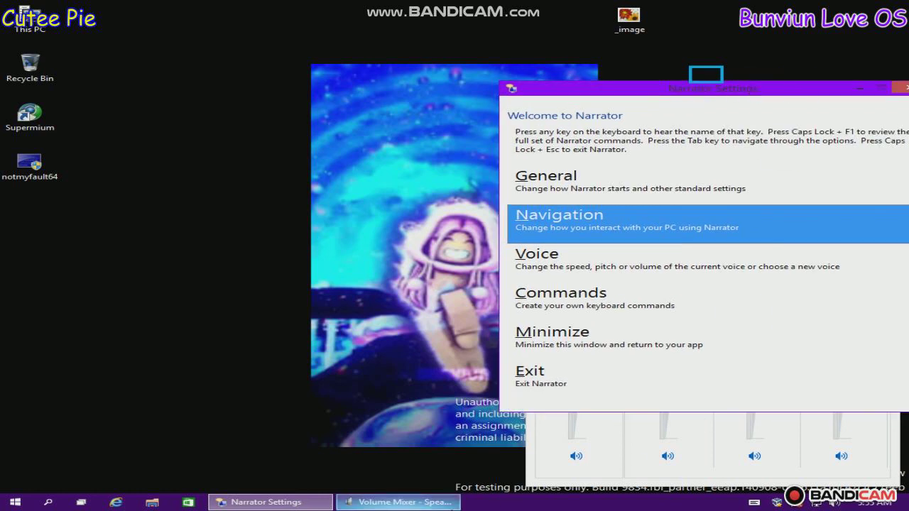
{"action": "mouse_move", "coordinate": [453, 505]}
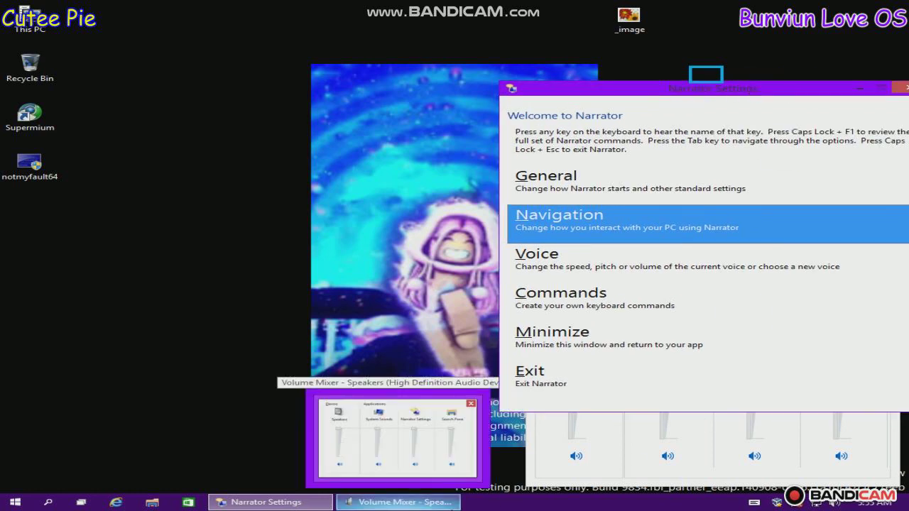
{"action": "right_click", "coordinate": [94, 510]}
{"action": "key", "text": "Escape"}
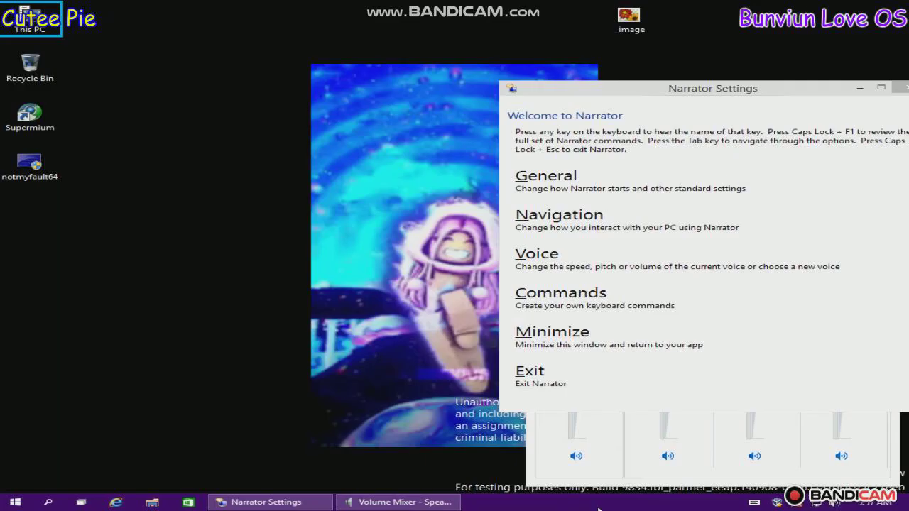
{"action": "left_click", "coordinate": [754, 217]}
{"action": "left_click", "coordinate": [705, 198]}
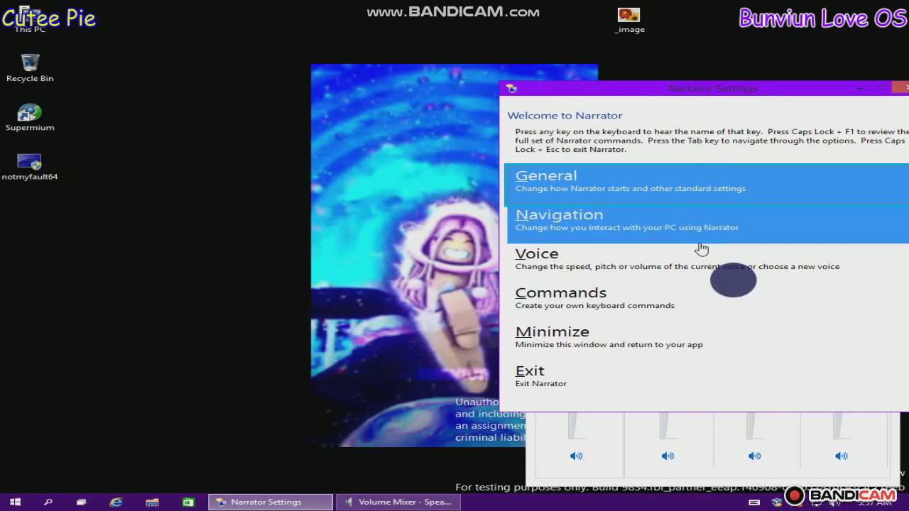
Step: Open Narrator's Voice settings, select Microsoft David Desktop as the voice and save the changes
{"action": "left_click", "coordinate": [592, 277]}
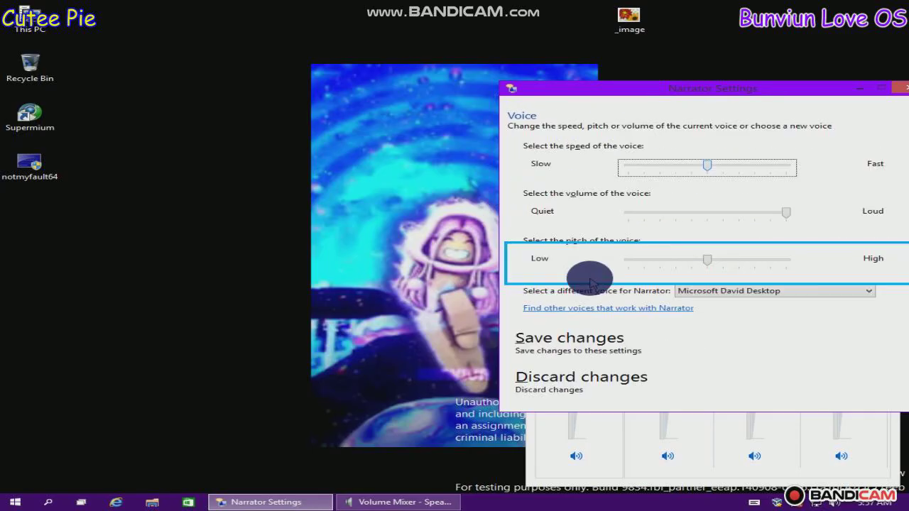
{"action": "left_click", "coordinate": [742, 291]}
{"action": "left_click", "coordinate": [732, 303]}
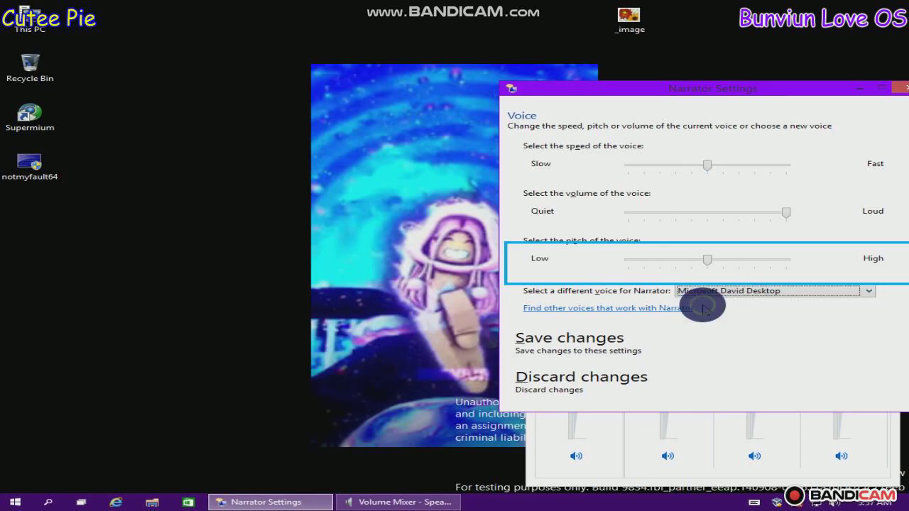
{"action": "left_click", "coordinate": [615, 351]}
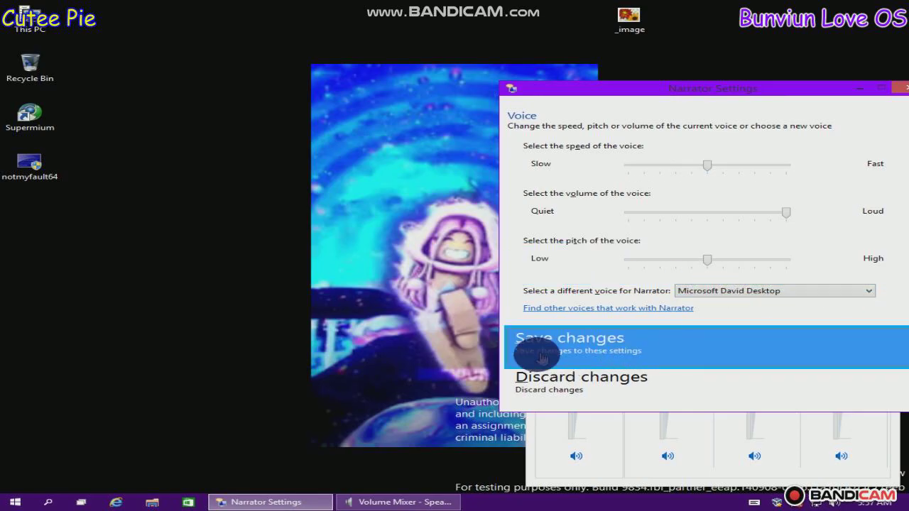
{"action": "left_click", "coordinate": [712, 291]}
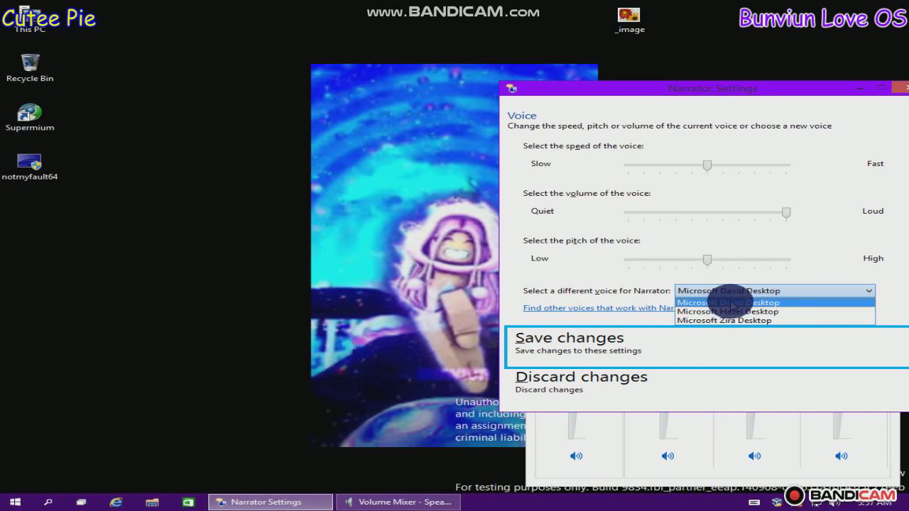
{"action": "left_click", "coordinate": [731, 303]}
{"action": "left_click", "coordinate": [589, 341]}
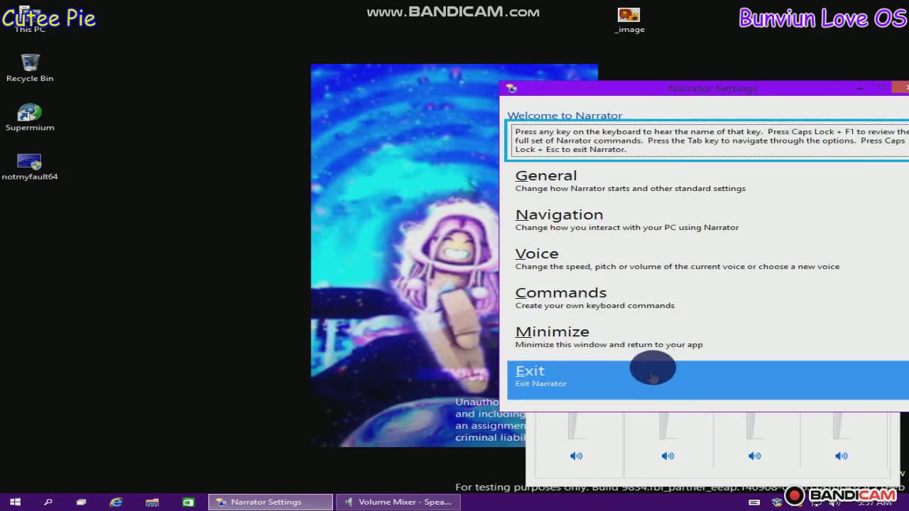
Step: Check Narrator's General options, look through the list of keyboard commands and save to return to the main Narrator Settings page
{"action": "left_click", "coordinate": [588, 190]}
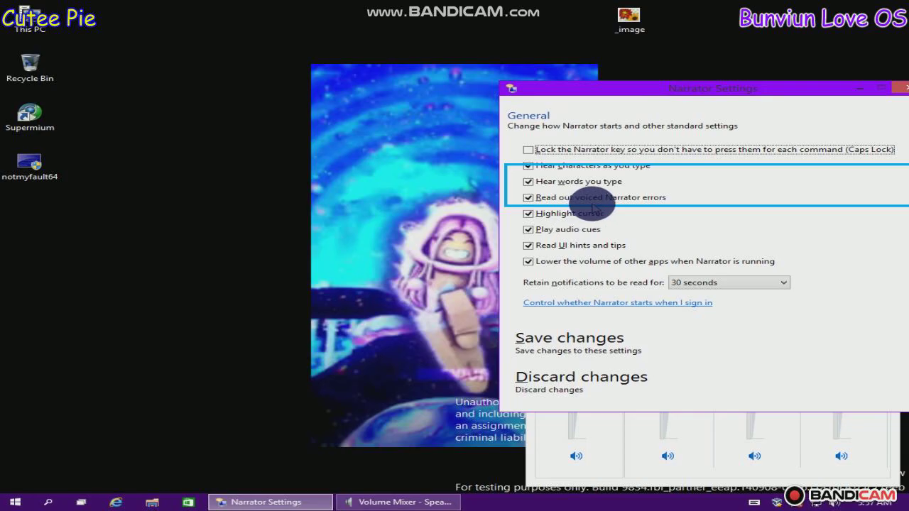
{"action": "left_click", "coordinate": [614, 367]}
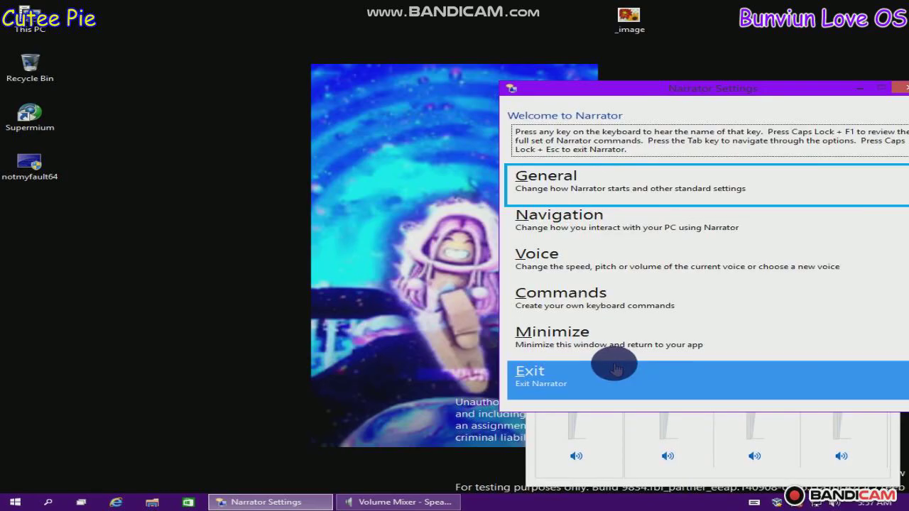
{"action": "left_click", "coordinate": [667, 305]}
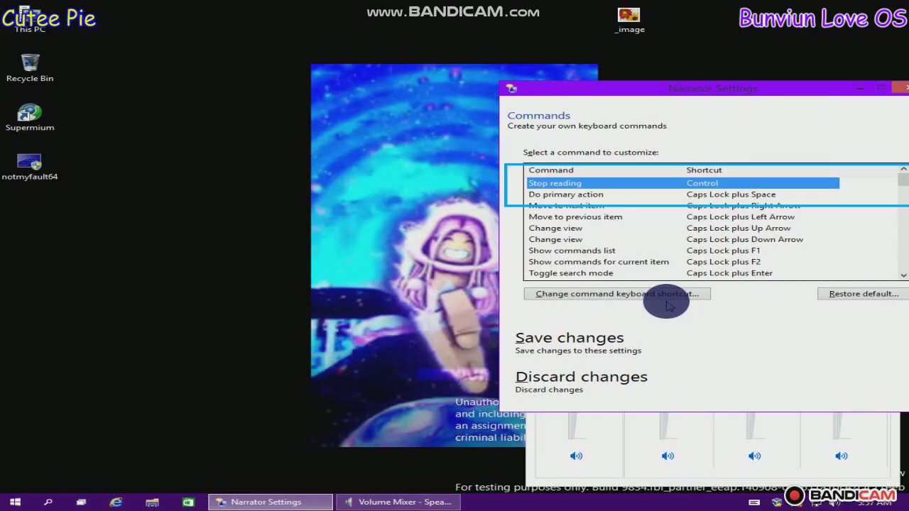
{"action": "left_click", "coordinate": [717, 238]}
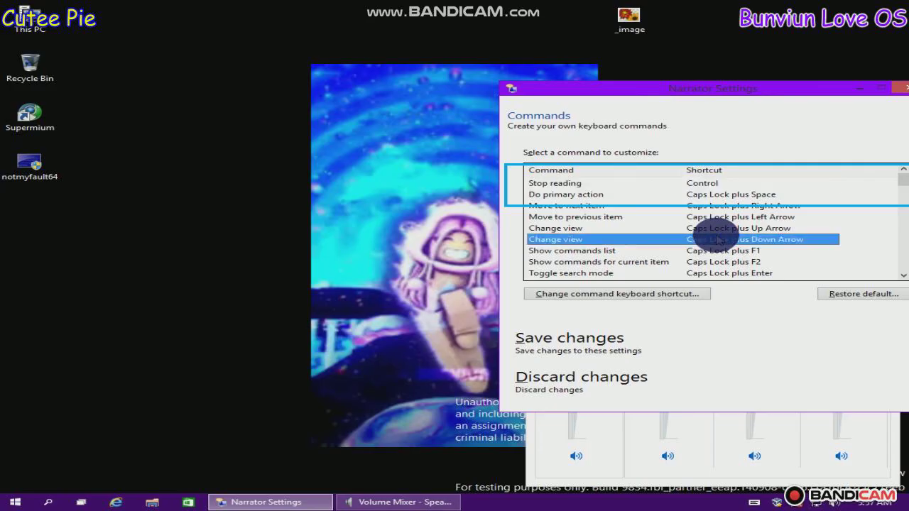
{"action": "scroll", "coordinate": [716, 239], "scroll_direction": "down", "scroll_amount": 8}
{"action": "scroll", "coordinate": [717, 239], "scroll_direction": "down", "scroll_amount": 10}
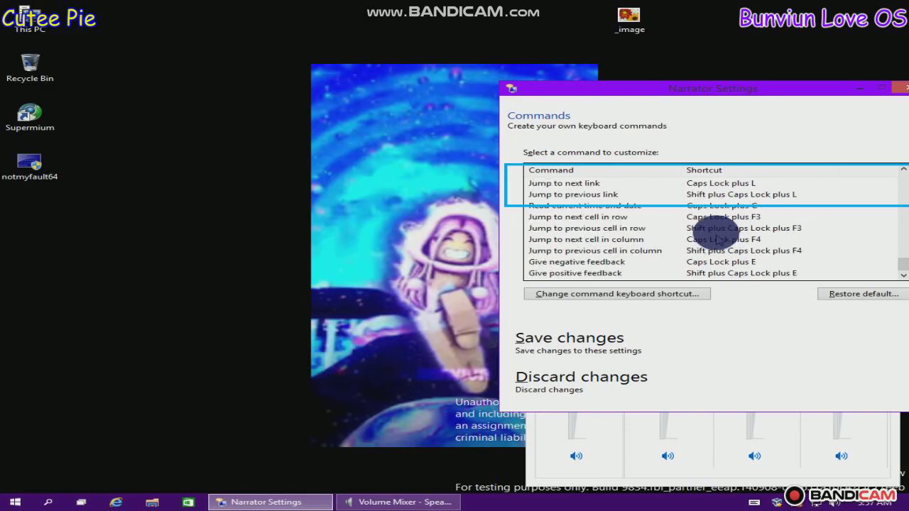
{"action": "scroll", "coordinate": [717, 239], "scroll_direction": "up", "scroll_amount": 10}
{"action": "scroll", "coordinate": [718, 234], "scroll_direction": "down", "scroll_amount": 6}
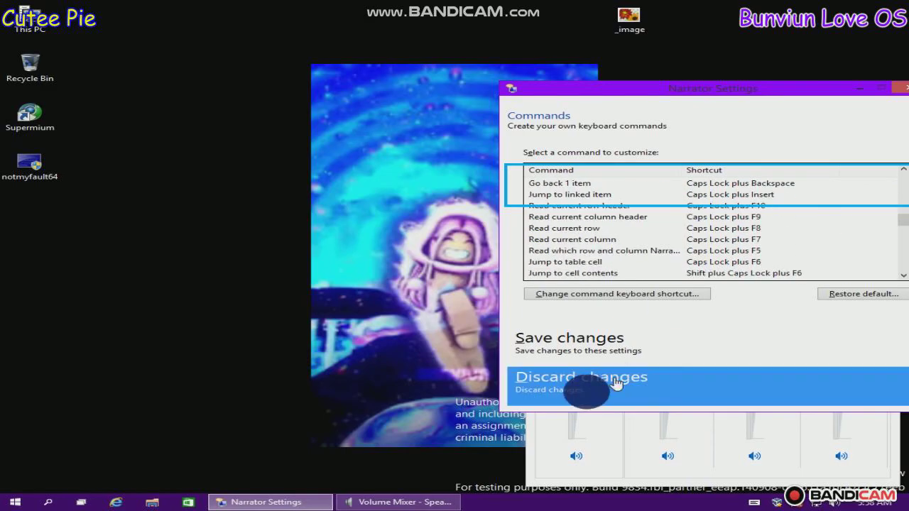
{"action": "left_click", "coordinate": [592, 335]}
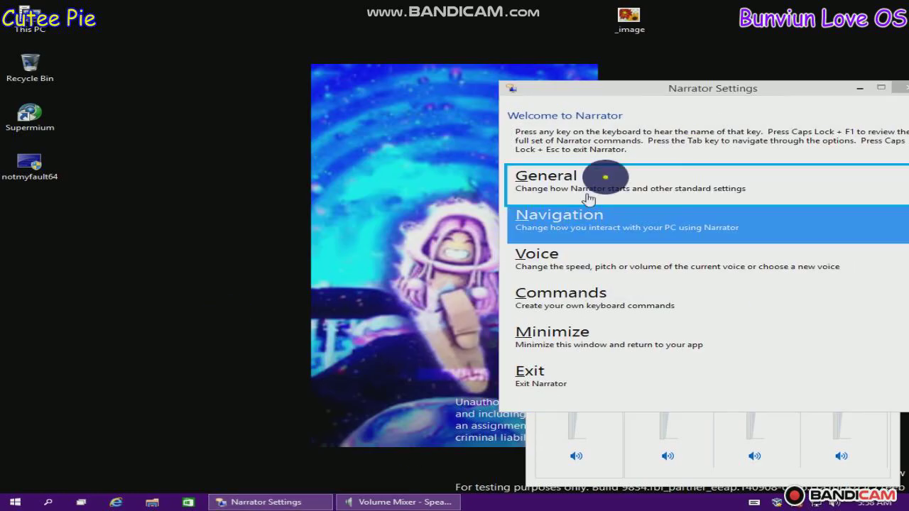
{"action": "left_click", "coordinate": [688, 181]}
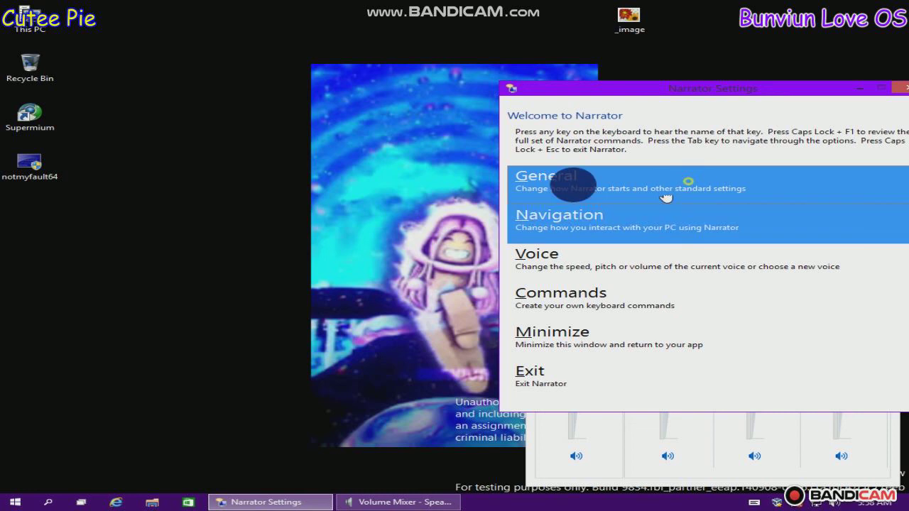
{"action": "left_click", "coordinate": [354, 183]}
{"action": "left_click", "coordinate": [671, 137]}
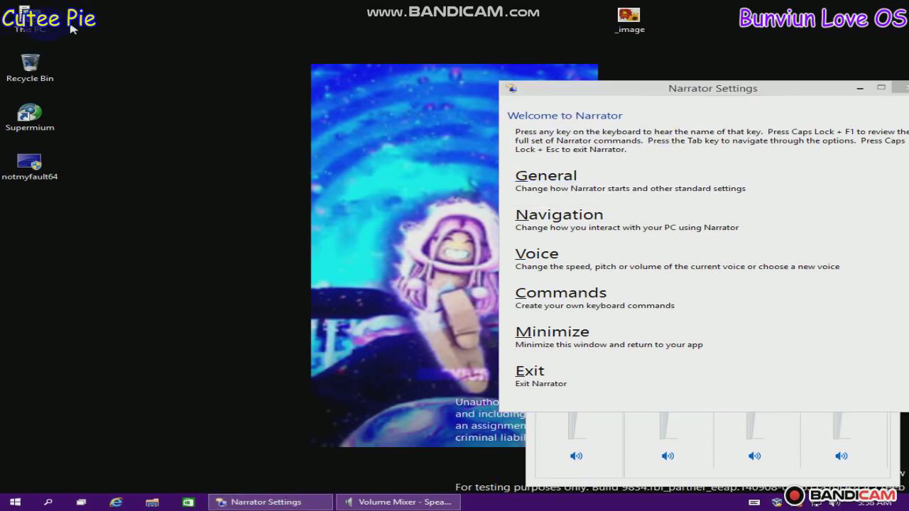
Step: Open the System information of This PC to view its basic details and choose Minimize in Narrator Settings
{"action": "right_click", "coordinate": [27, 23]}
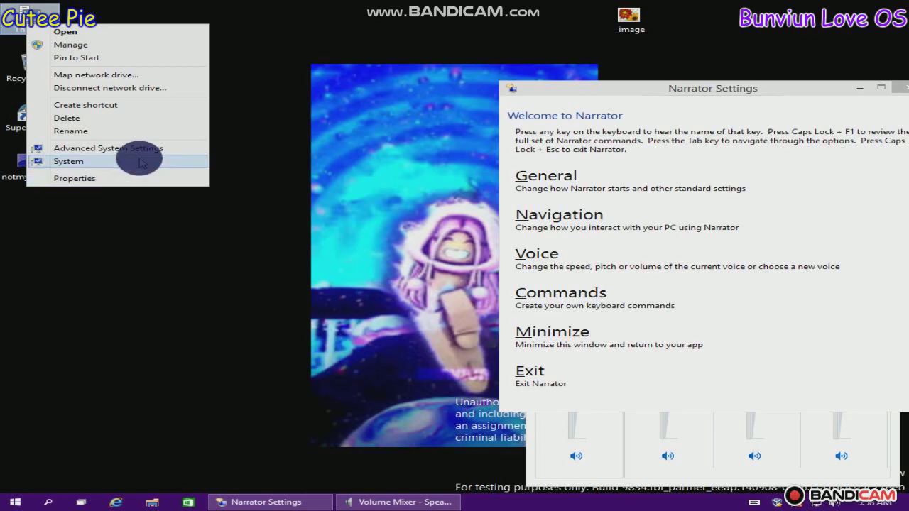
{"action": "left_click", "coordinate": [141, 162]}
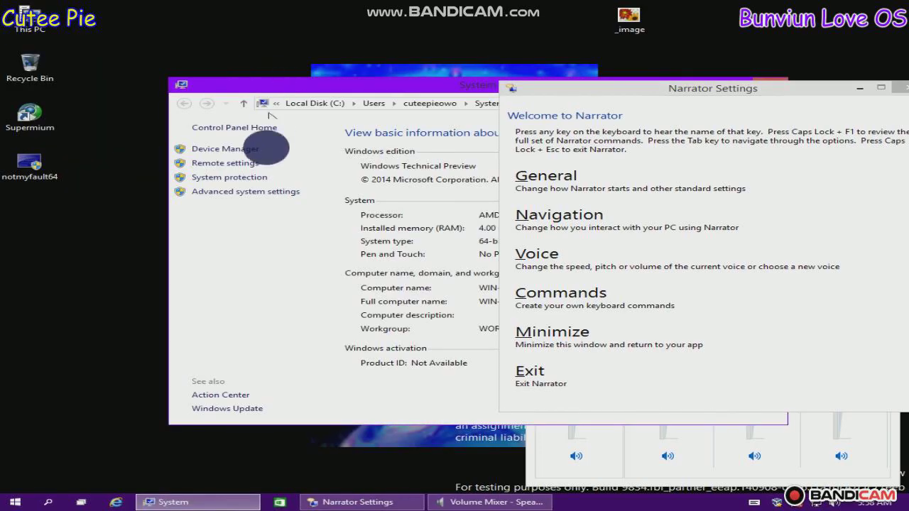
{"action": "left_click", "coordinate": [179, 86]}
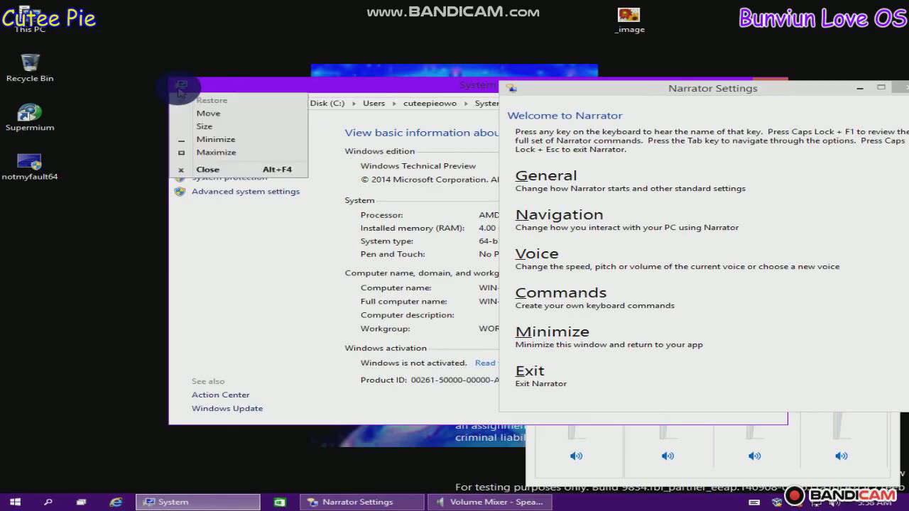
{"action": "left_click", "coordinate": [608, 332]}
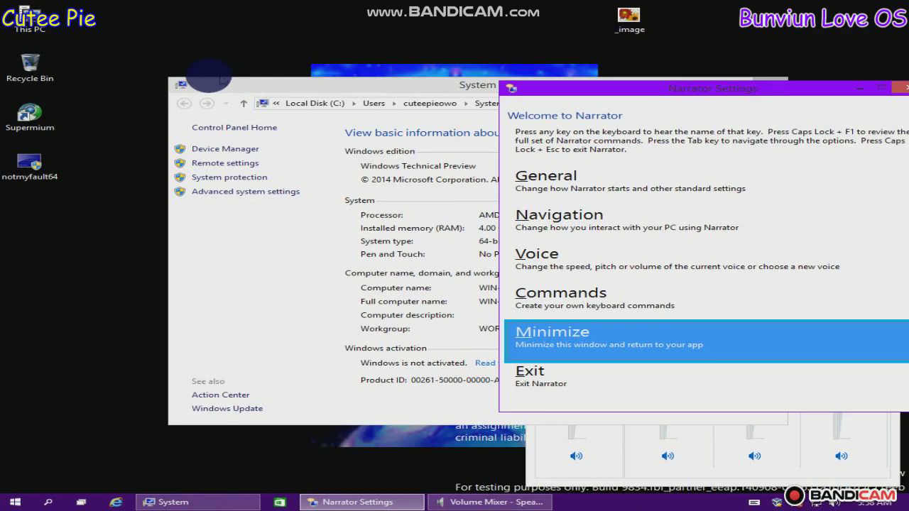